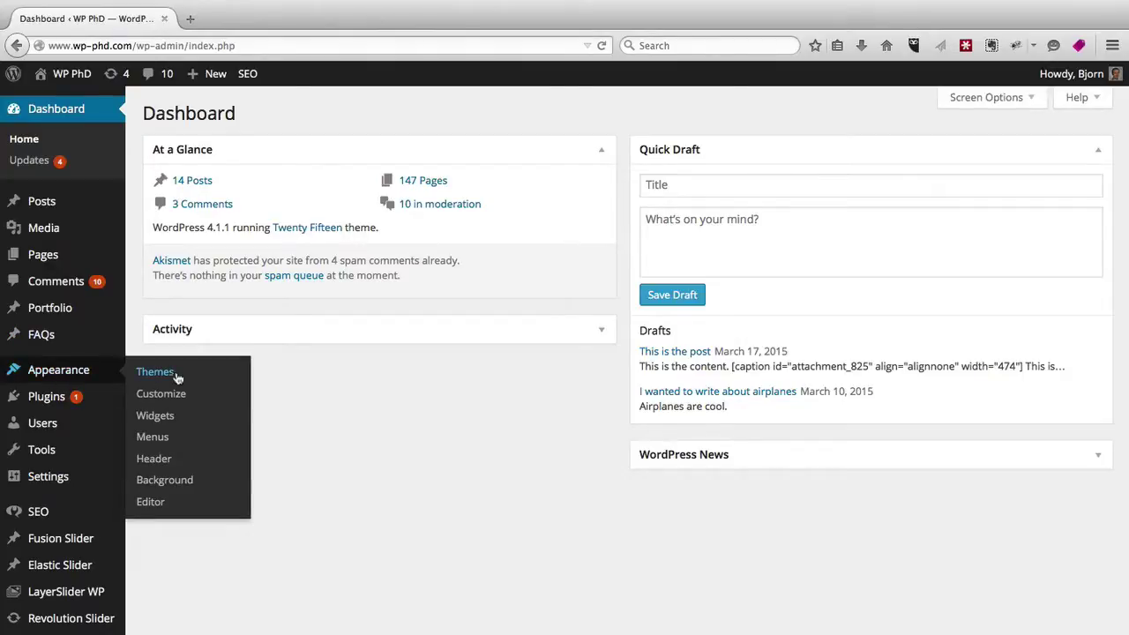
Go to Appearance > Themes to list the seven installed themes, with Twenty Fifteen active
click(176, 374)
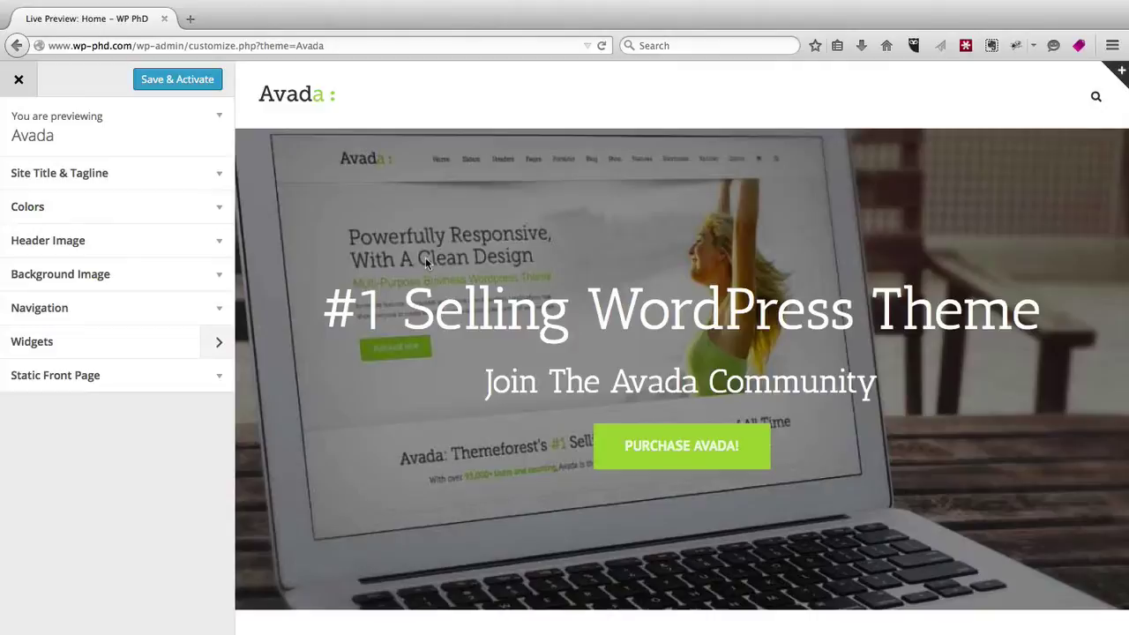
Review Avada's Colors, Header Image and Background Image settings, then exit the preview without activating it
click(49, 212)
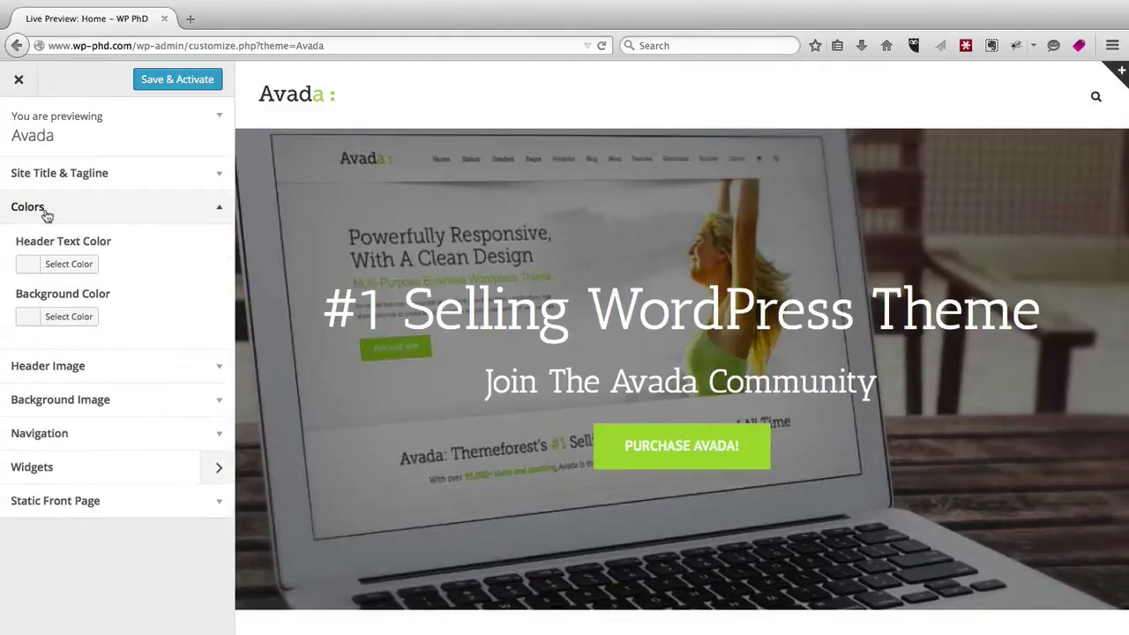
click(84, 375)
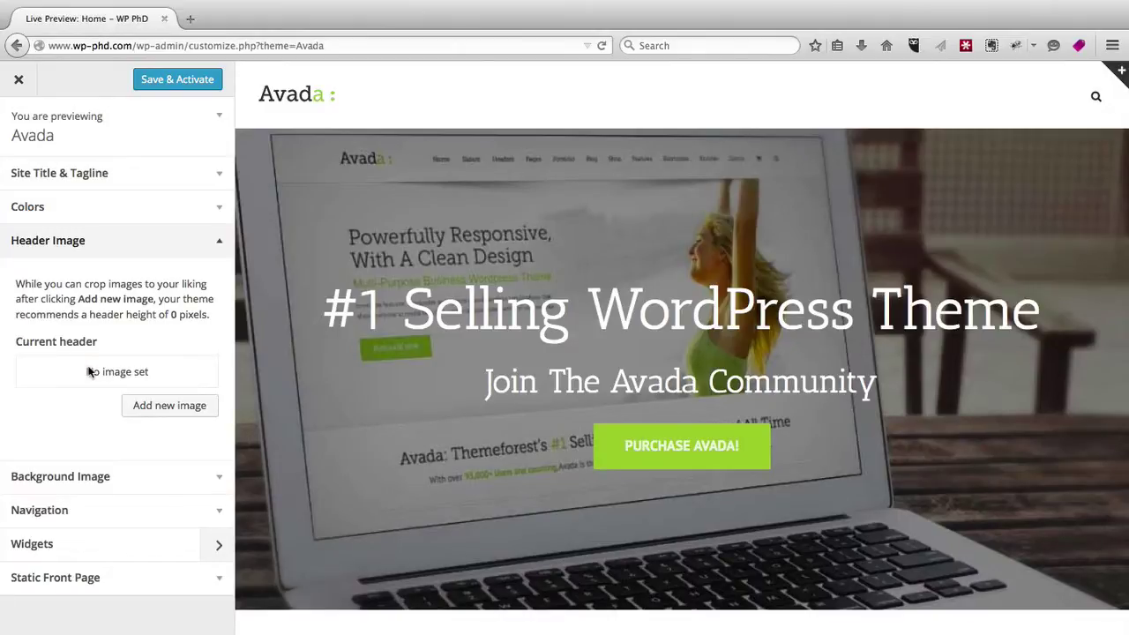
click(92, 476)
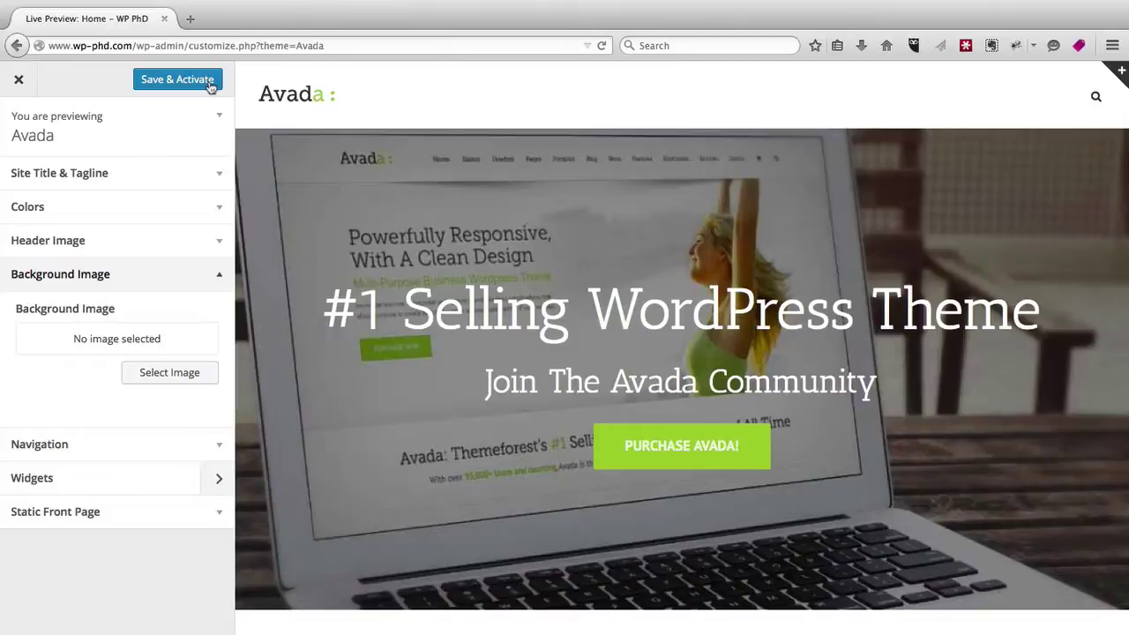
click(18, 80)
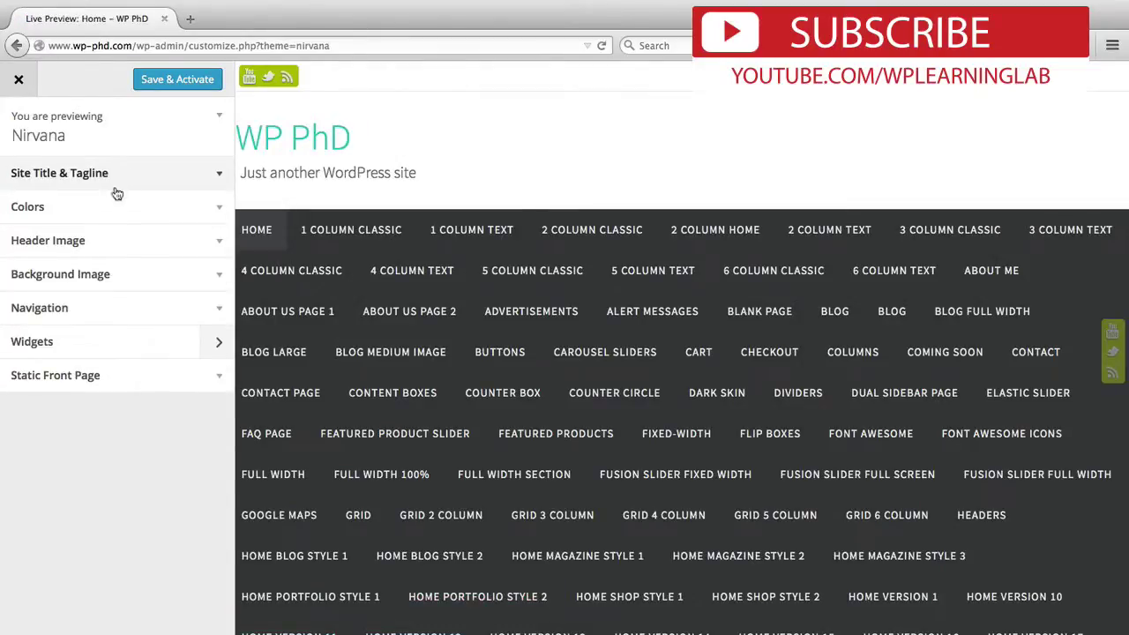
Expand Nirvana's Background Image, Header Image, Colors and Site Title & Tagline sections
click(112, 279)
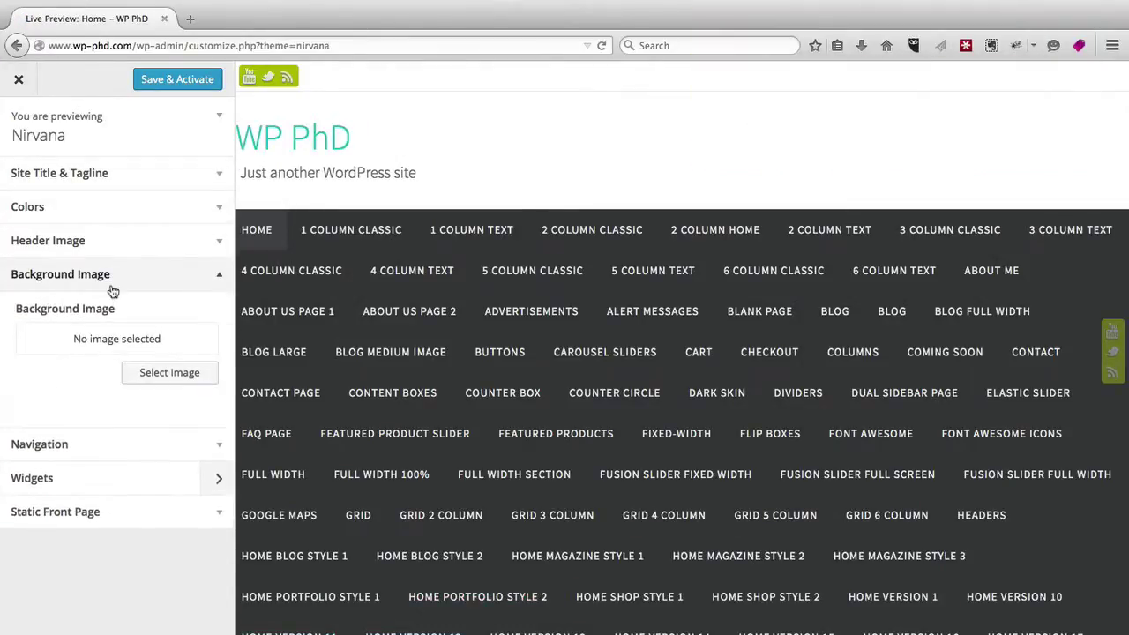
click(127, 241)
click(125, 208)
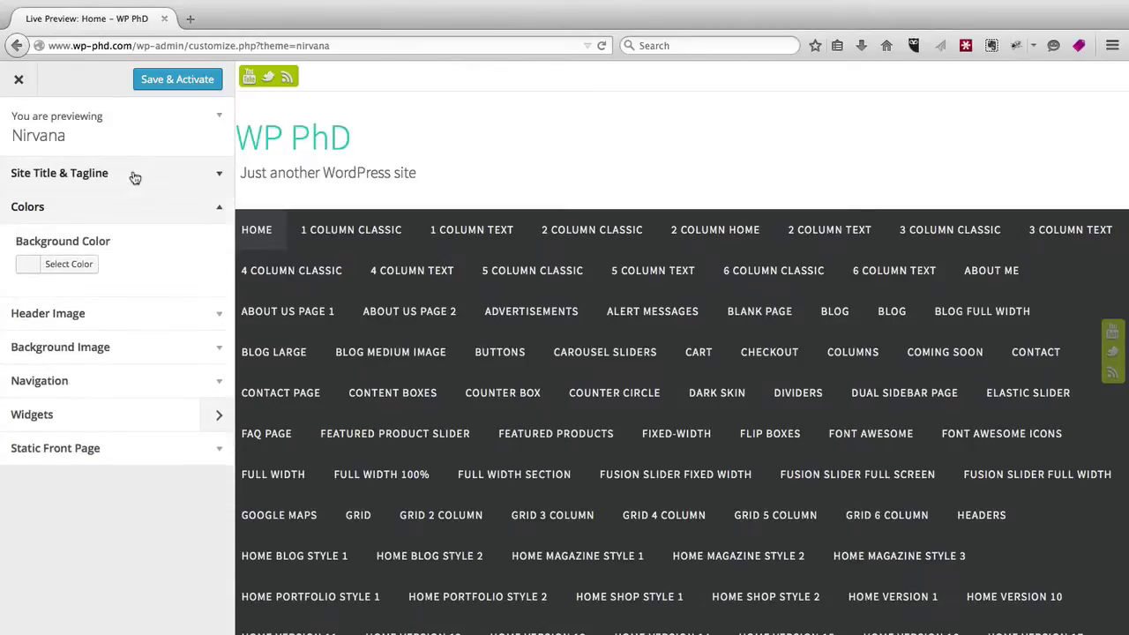
click(134, 177)
Scroll up and down through the Nirvana live preview to inspect the site
scroll(358, 302, down, 2)
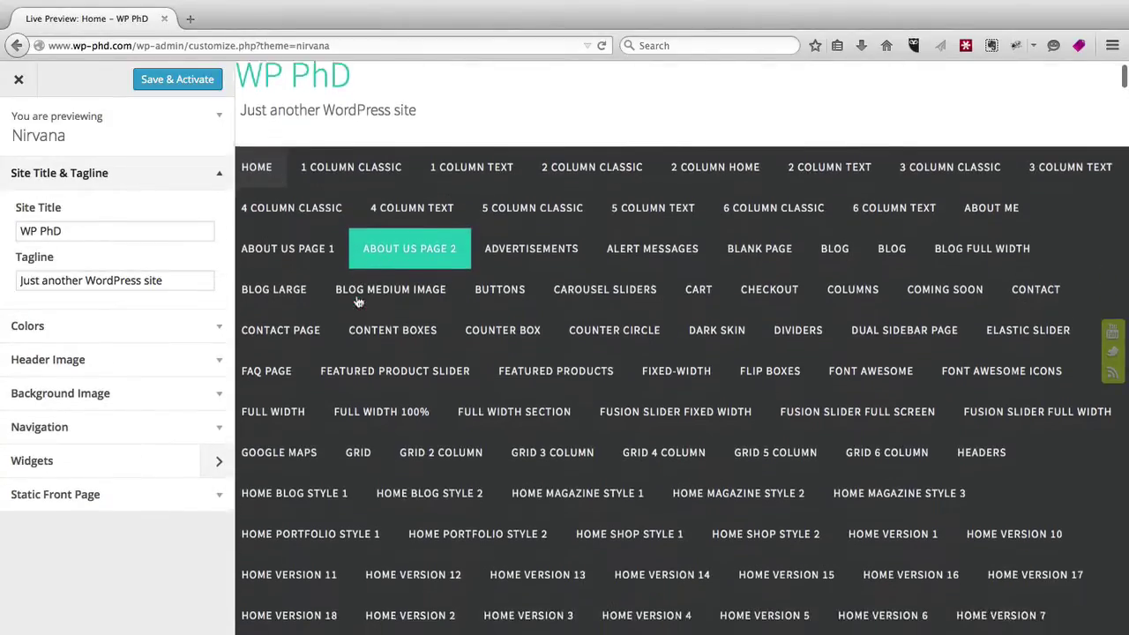
scroll(357, 301, down, 3)
scroll(357, 302, down, 5)
scroll(358, 301, down, 3)
scroll(358, 301, up, 5)
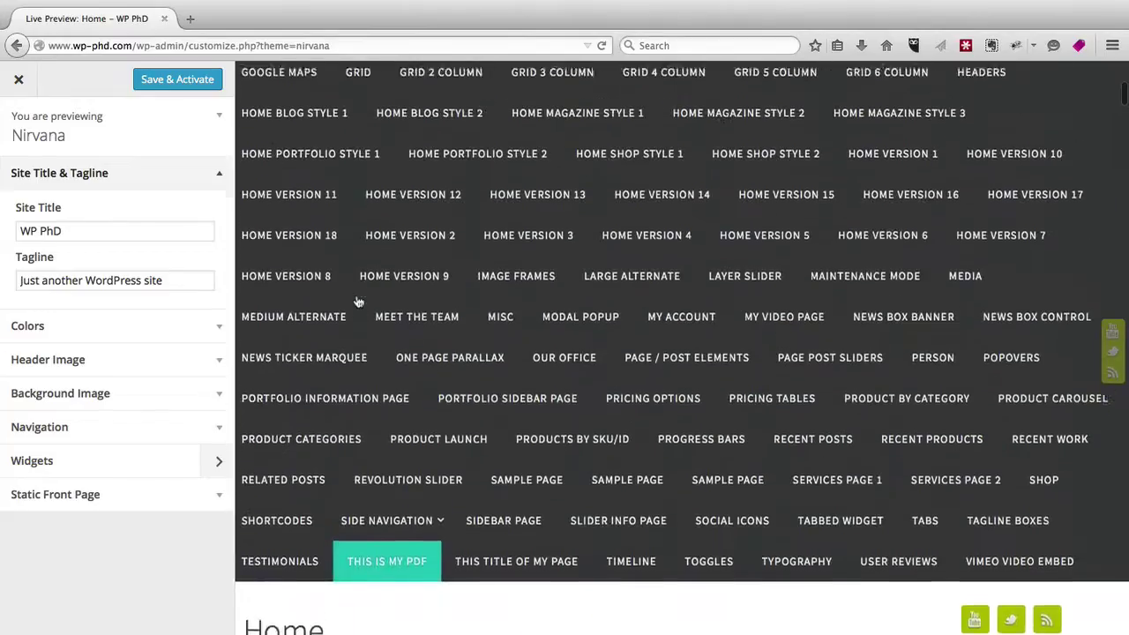
scroll(357, 302, up, 1)
scroll(503, 295, down, 3)
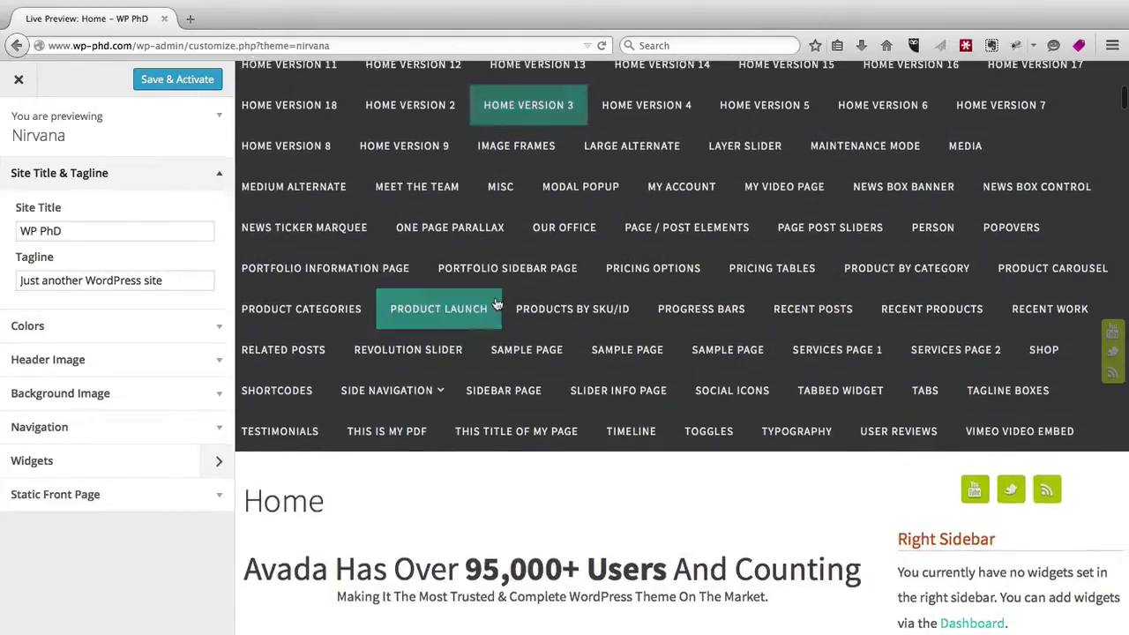
scroll(497, 303, down, 1)
scroll(496, 303, down, 1)
scroll(497, 303, up, 4)
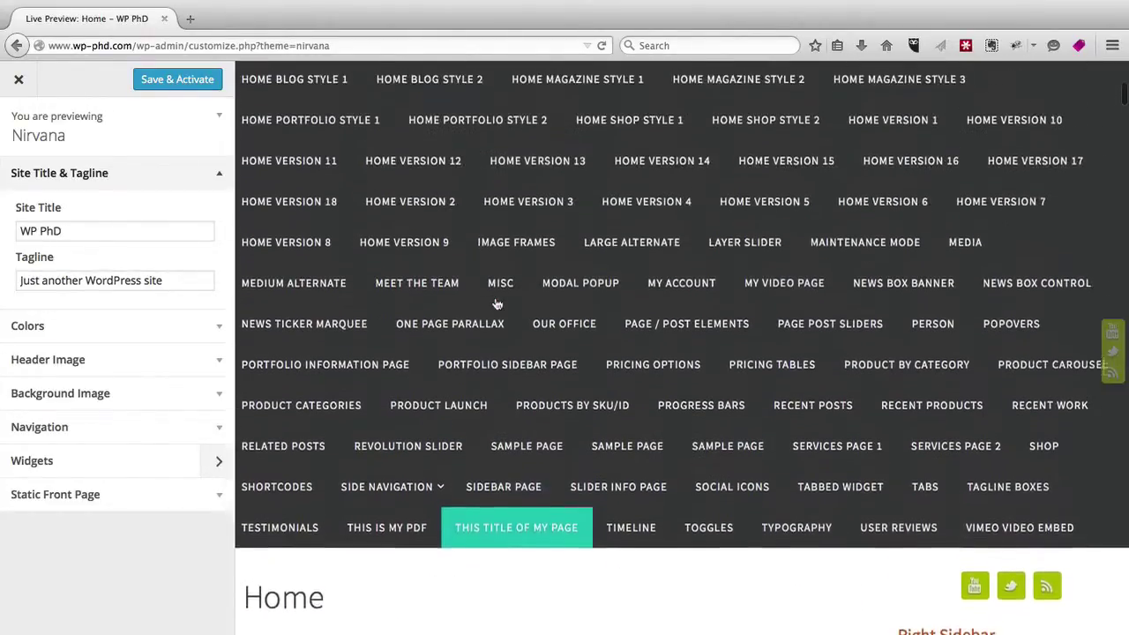
scroll(496, 303, up, 3)
scroll(497, 303, up, 4)
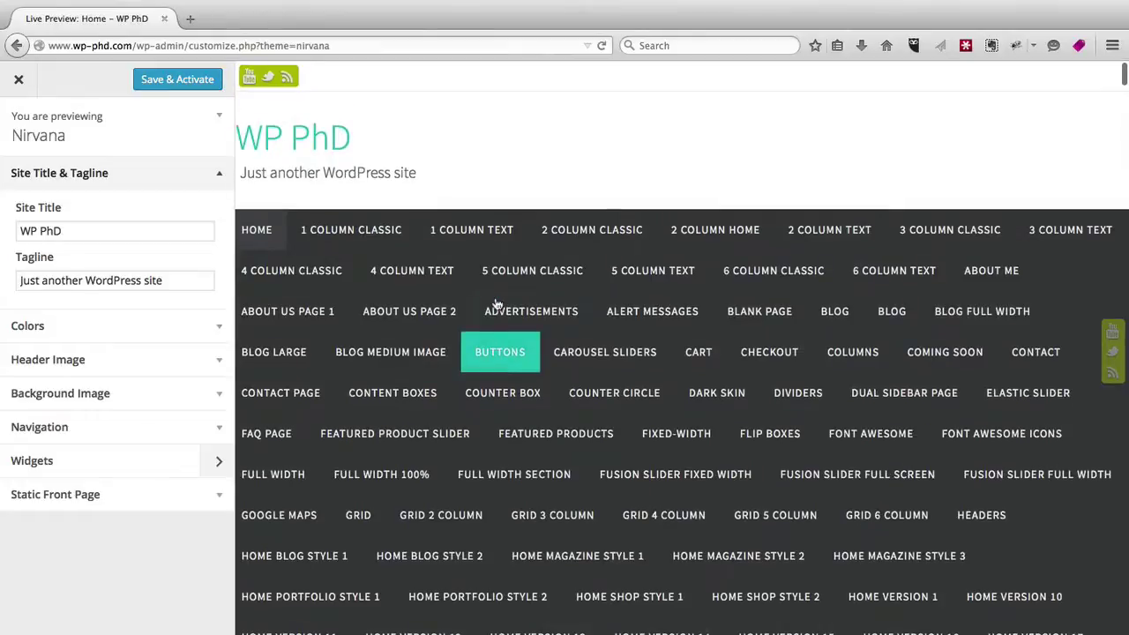
scroll(496, 303, down, 1)
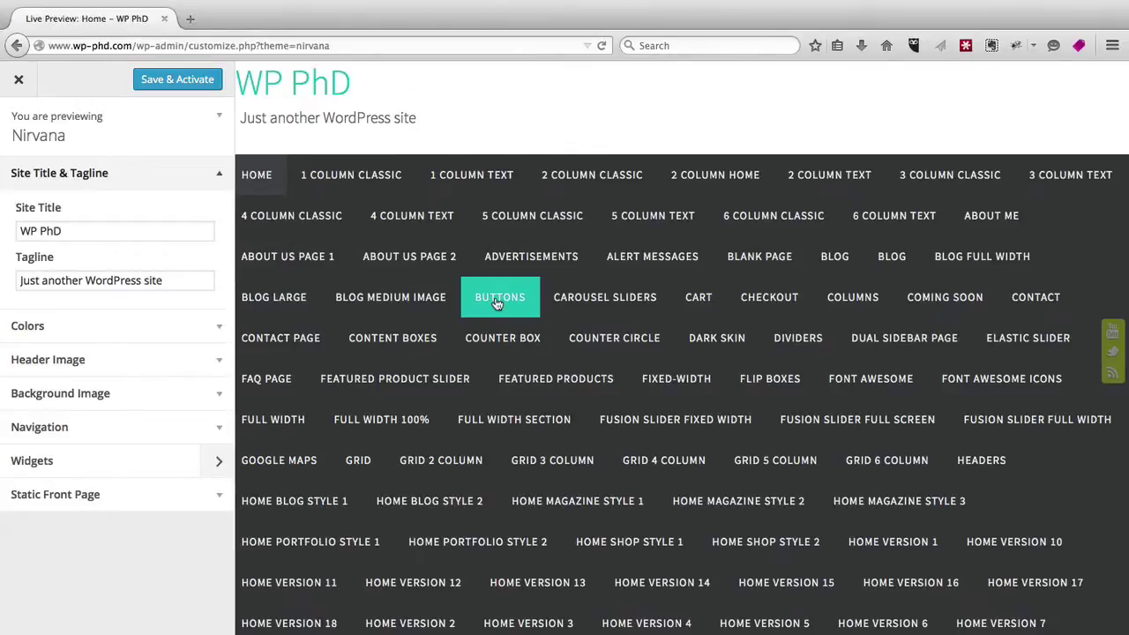
click(18, 80)
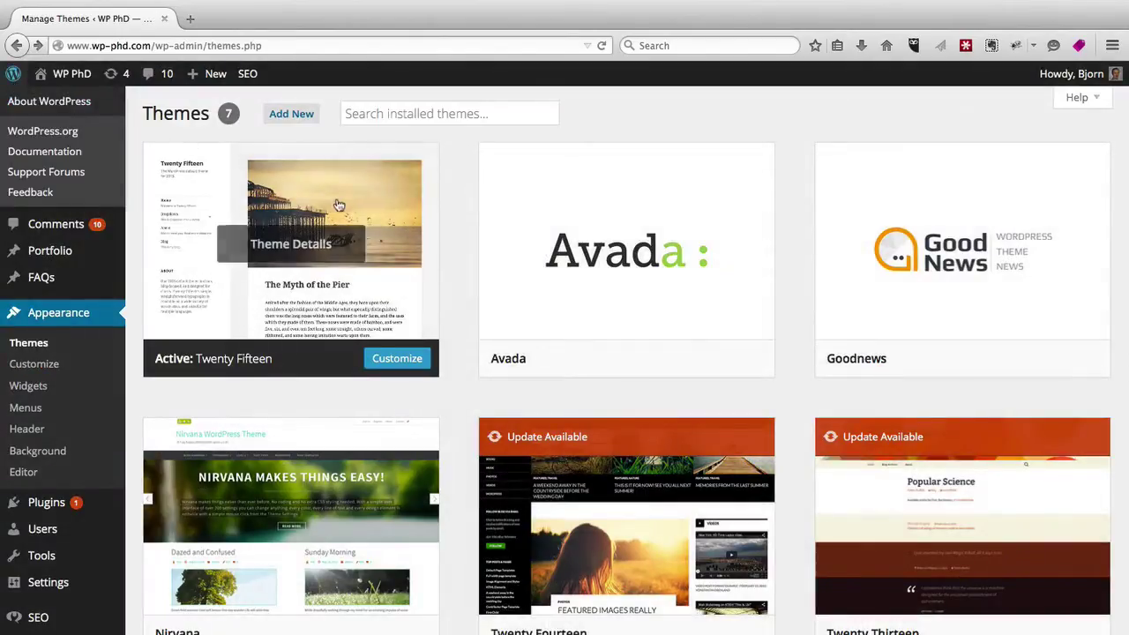